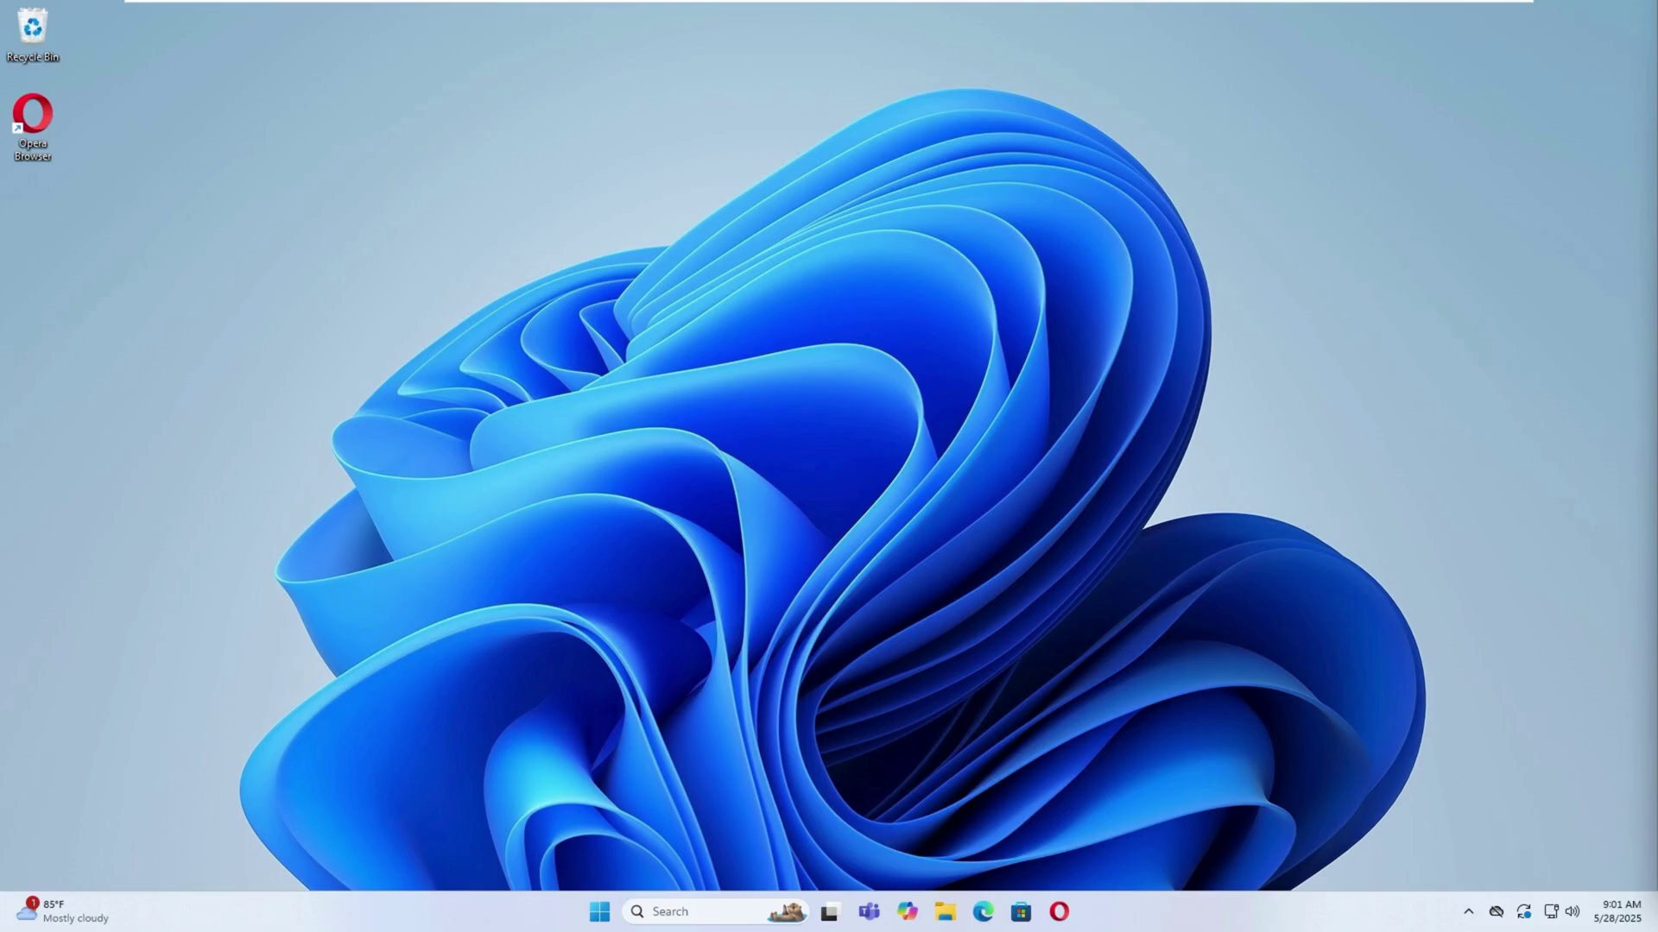
# Step: Launch Command Prompt from Start search as administrator and accept the UAC prompt
pyautogui.click(591, 917)
pyautogui.write('cmd')
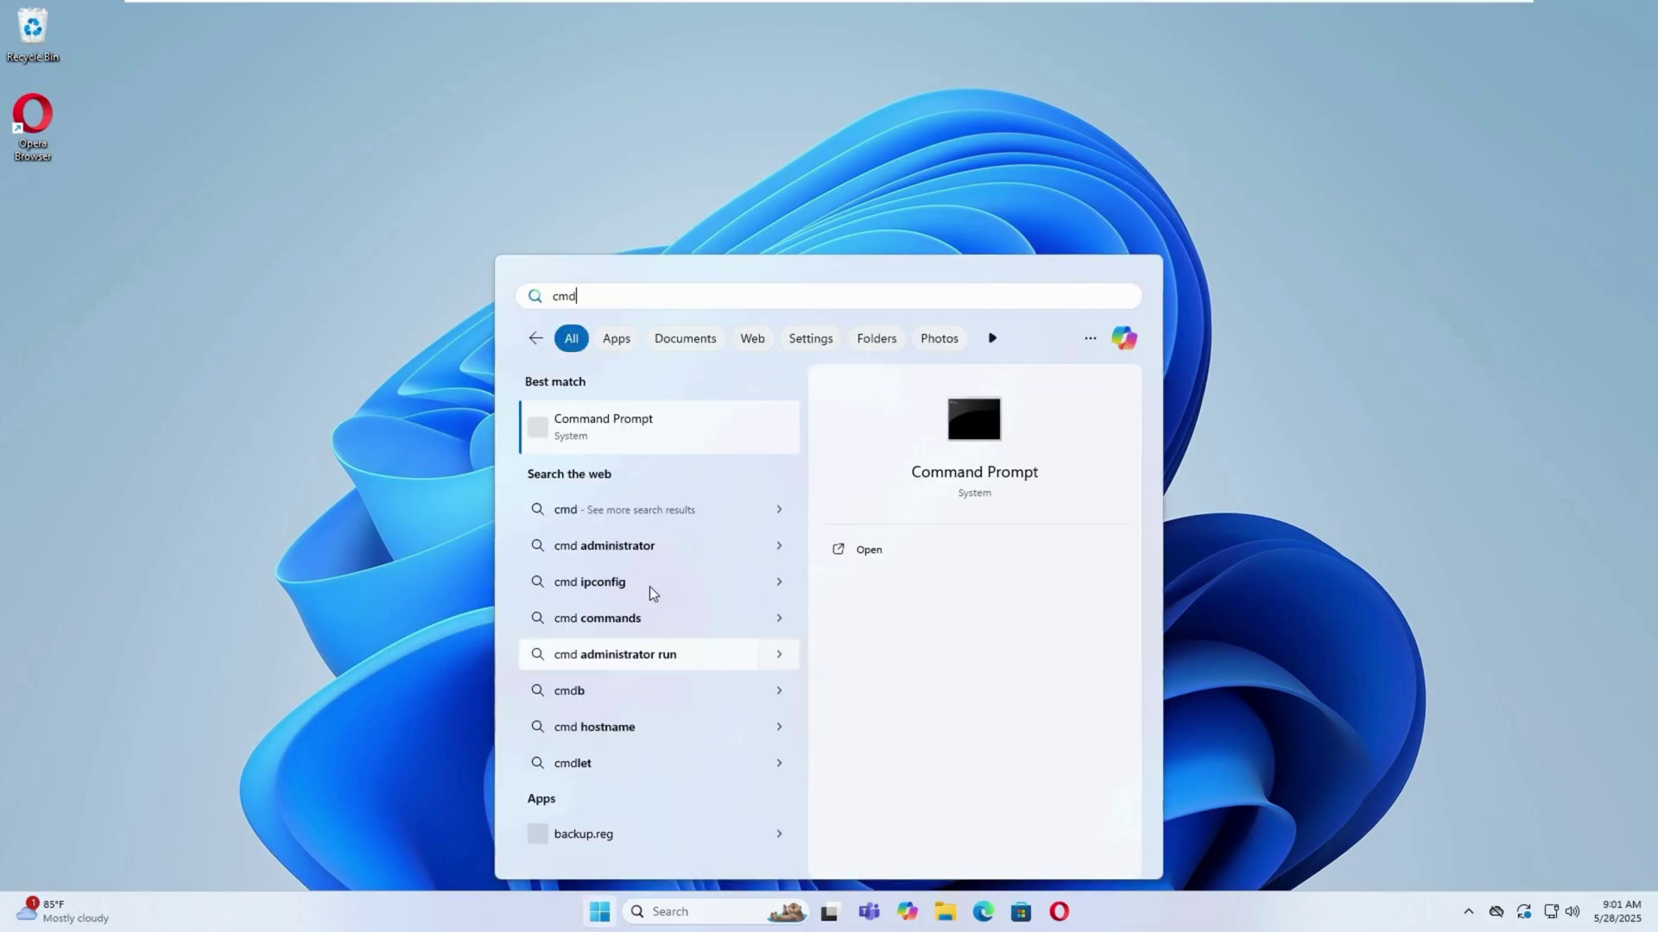
pyautogui.rightClick(634, 429)
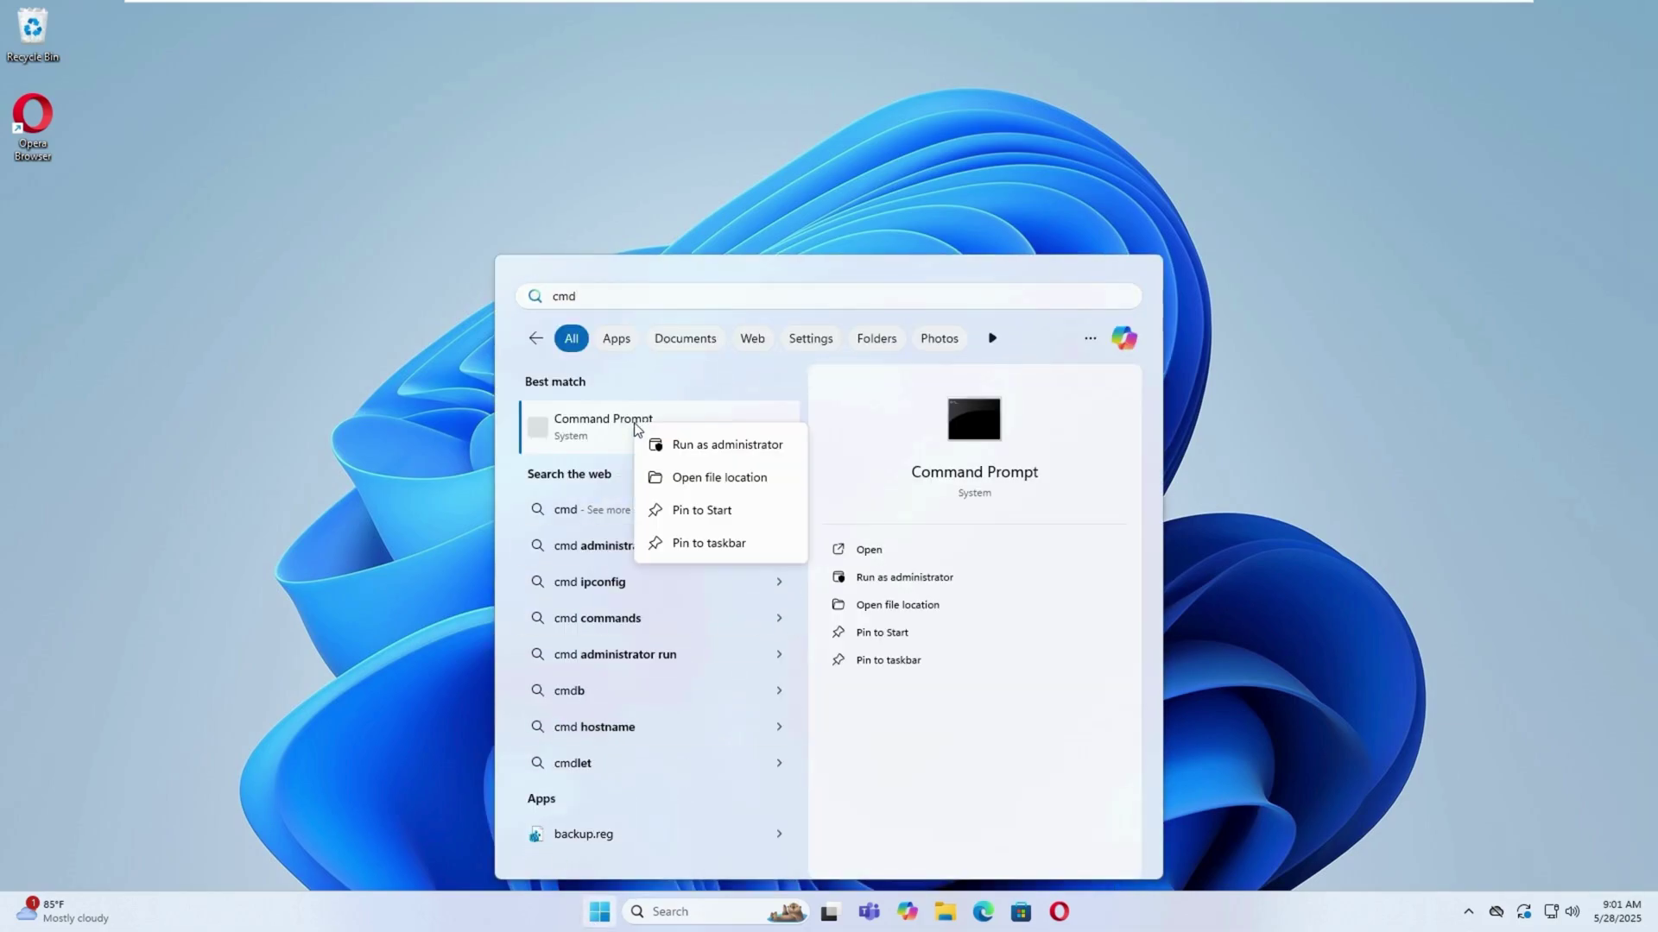
pyautogui.click(720, 444)
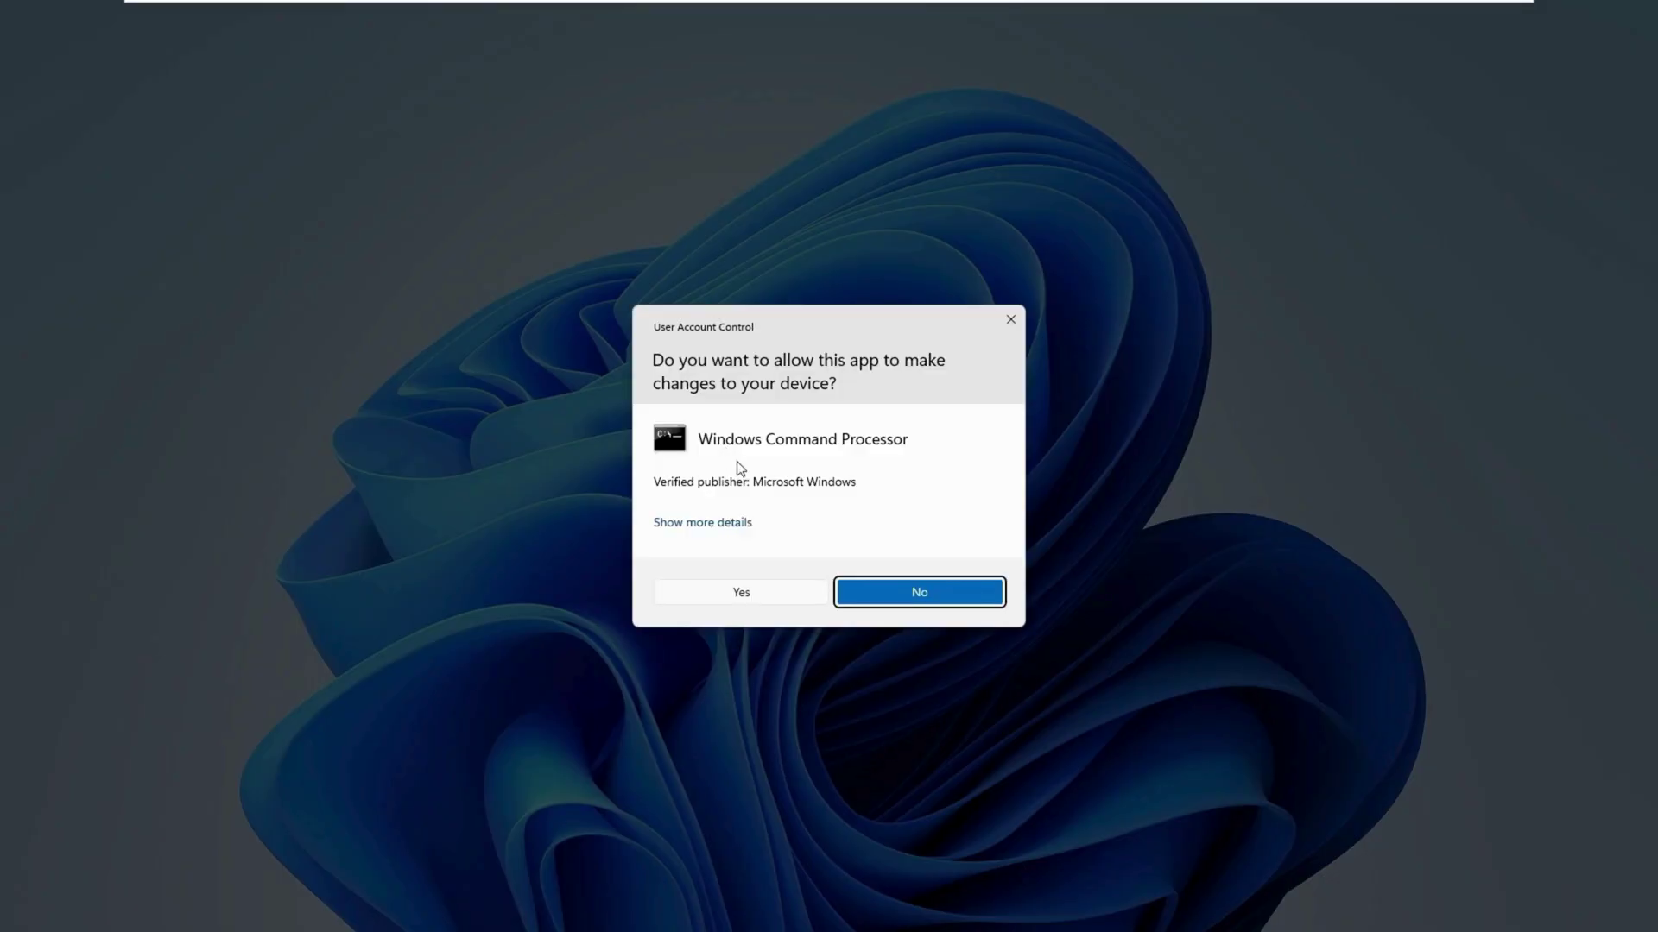
pyautogui.click(752, 595)
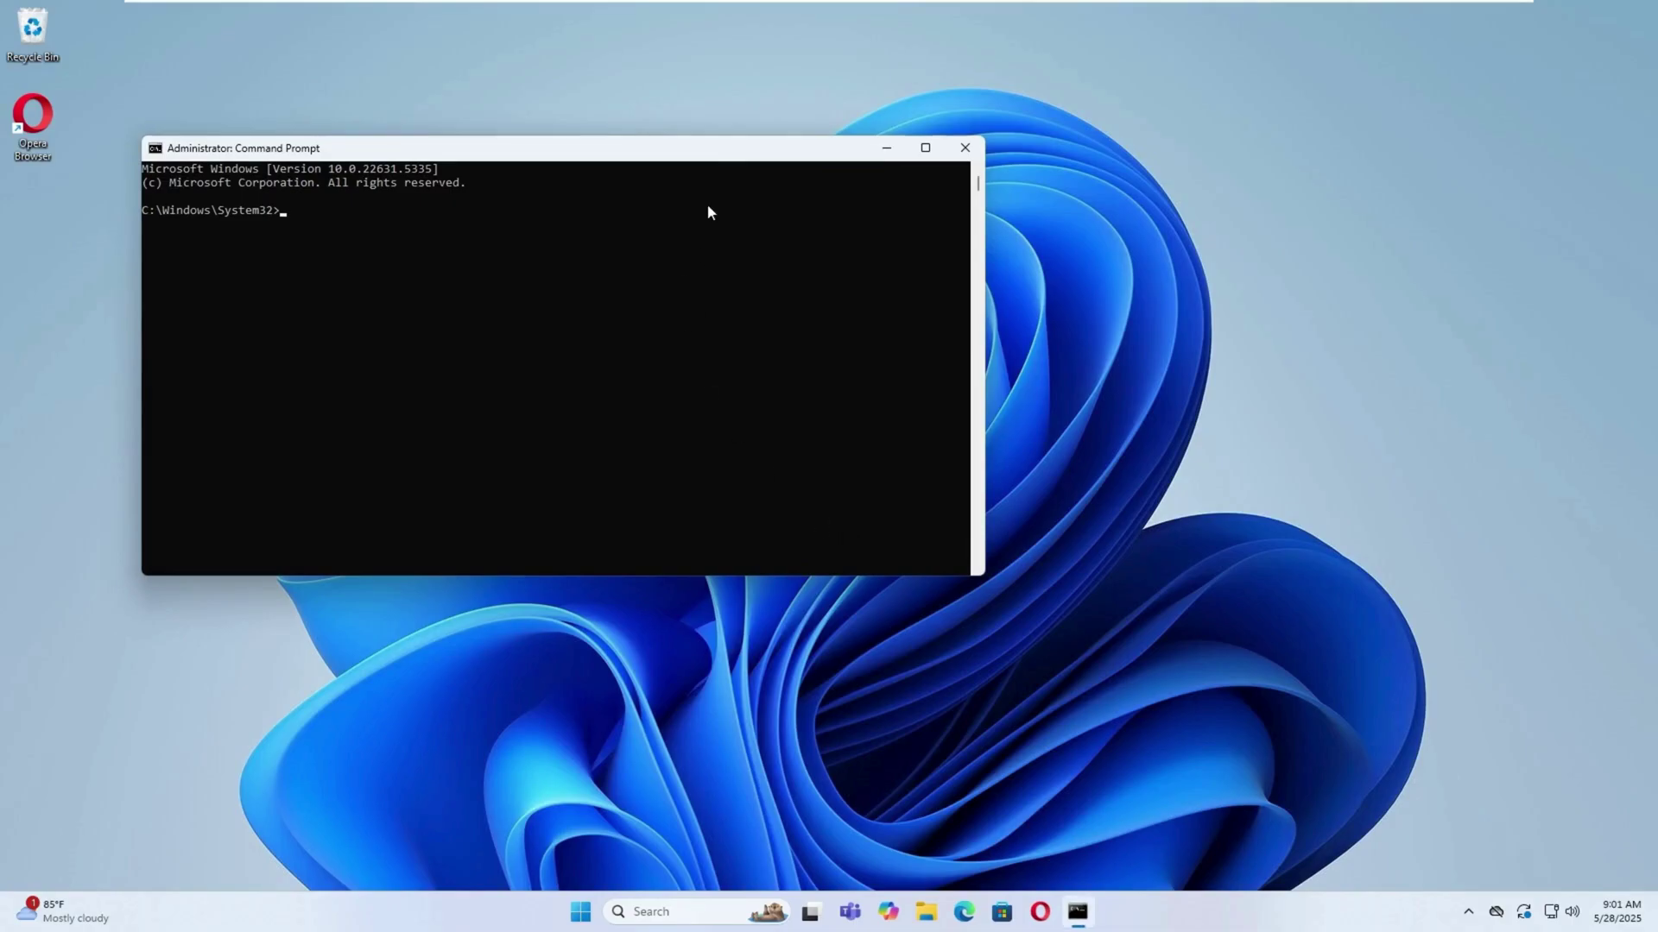
# Step: Centre the window and run msdt.exe -id DeviceDiagnostic to launch the Hardware and Devices troubleshooter
pyautogui.moveTo(707, 148); pyautogui.dragTo(1026, 249)
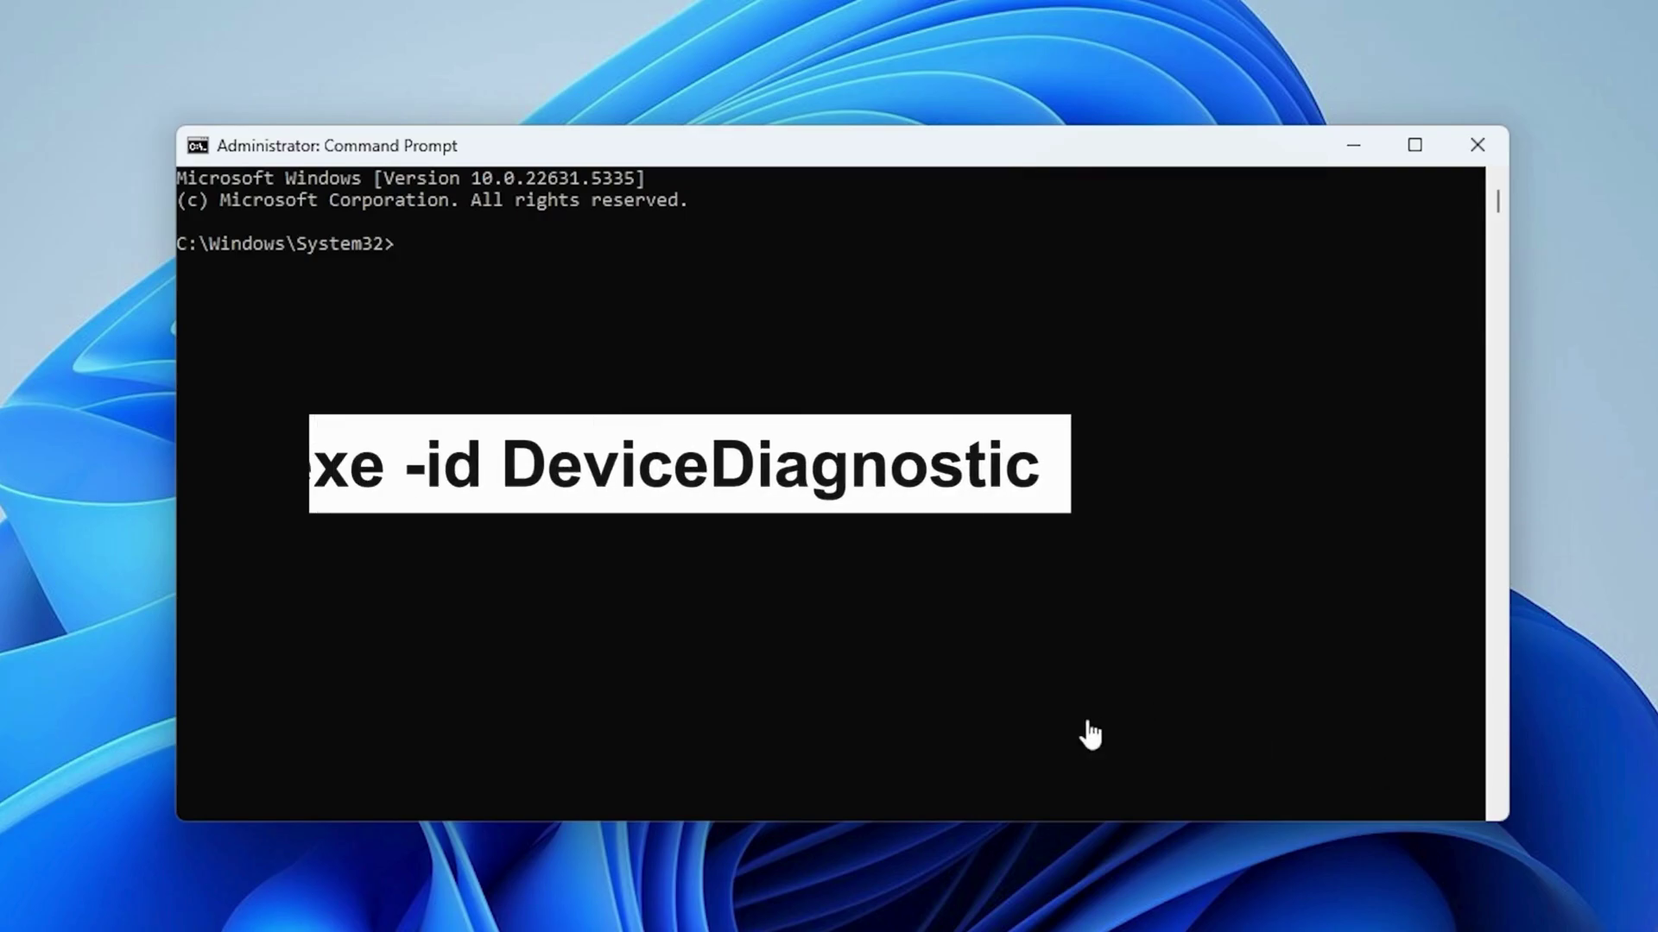
pyautogui.write('msdt.exe -id DeviceDiagnostic')
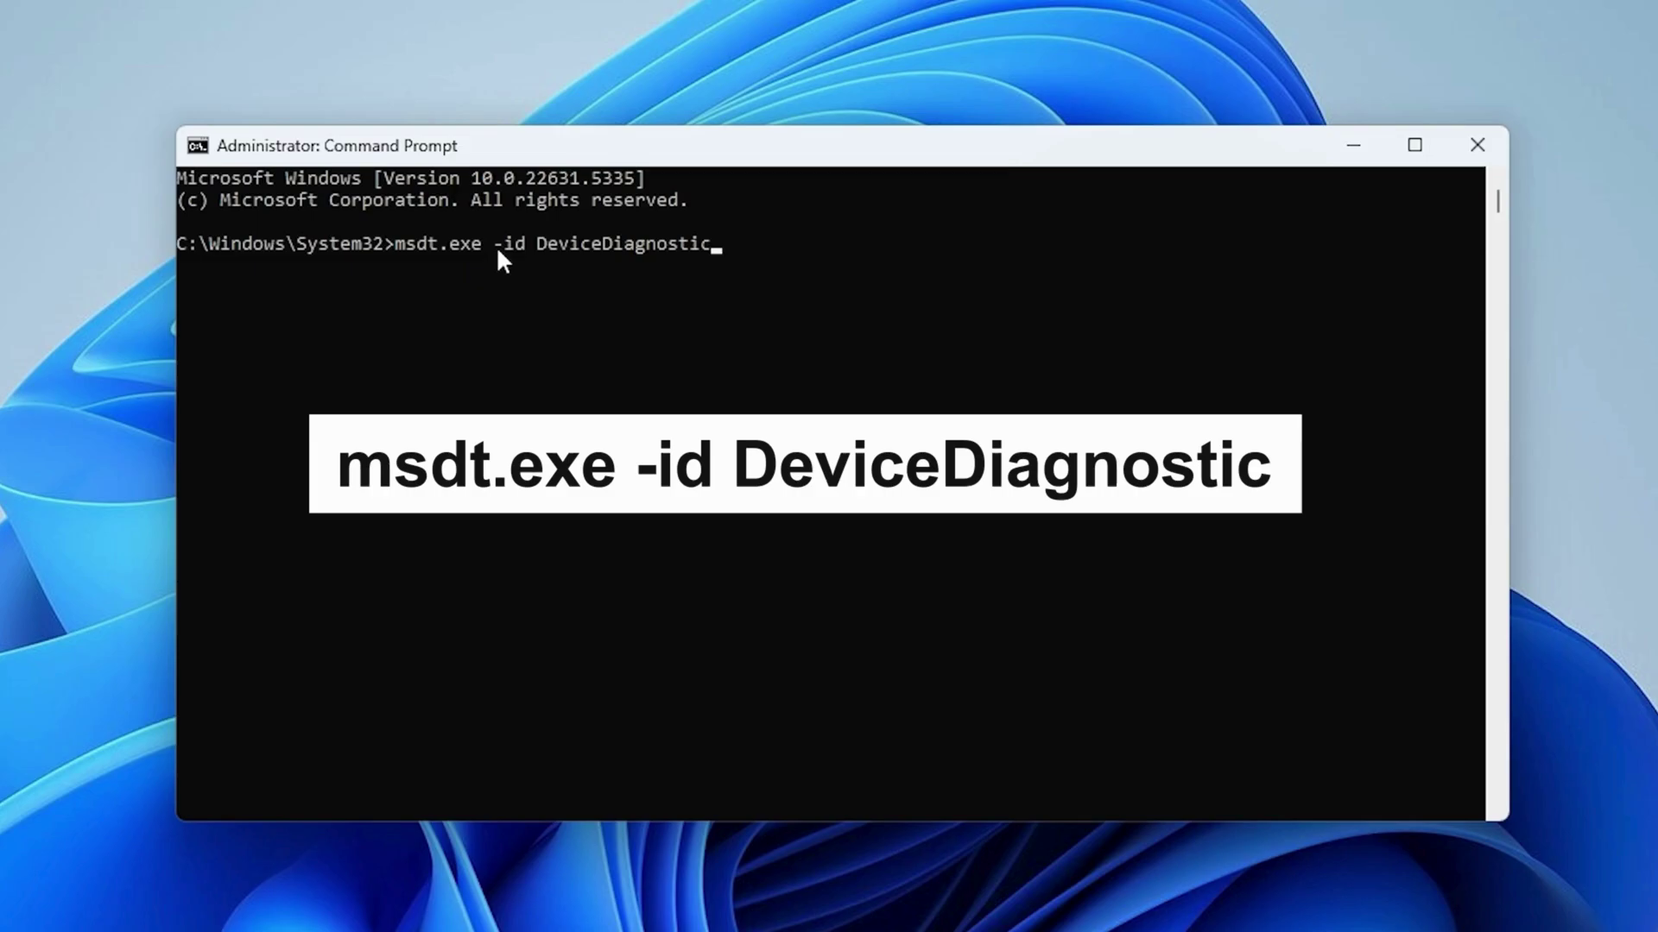
pyautogui.press('Return')
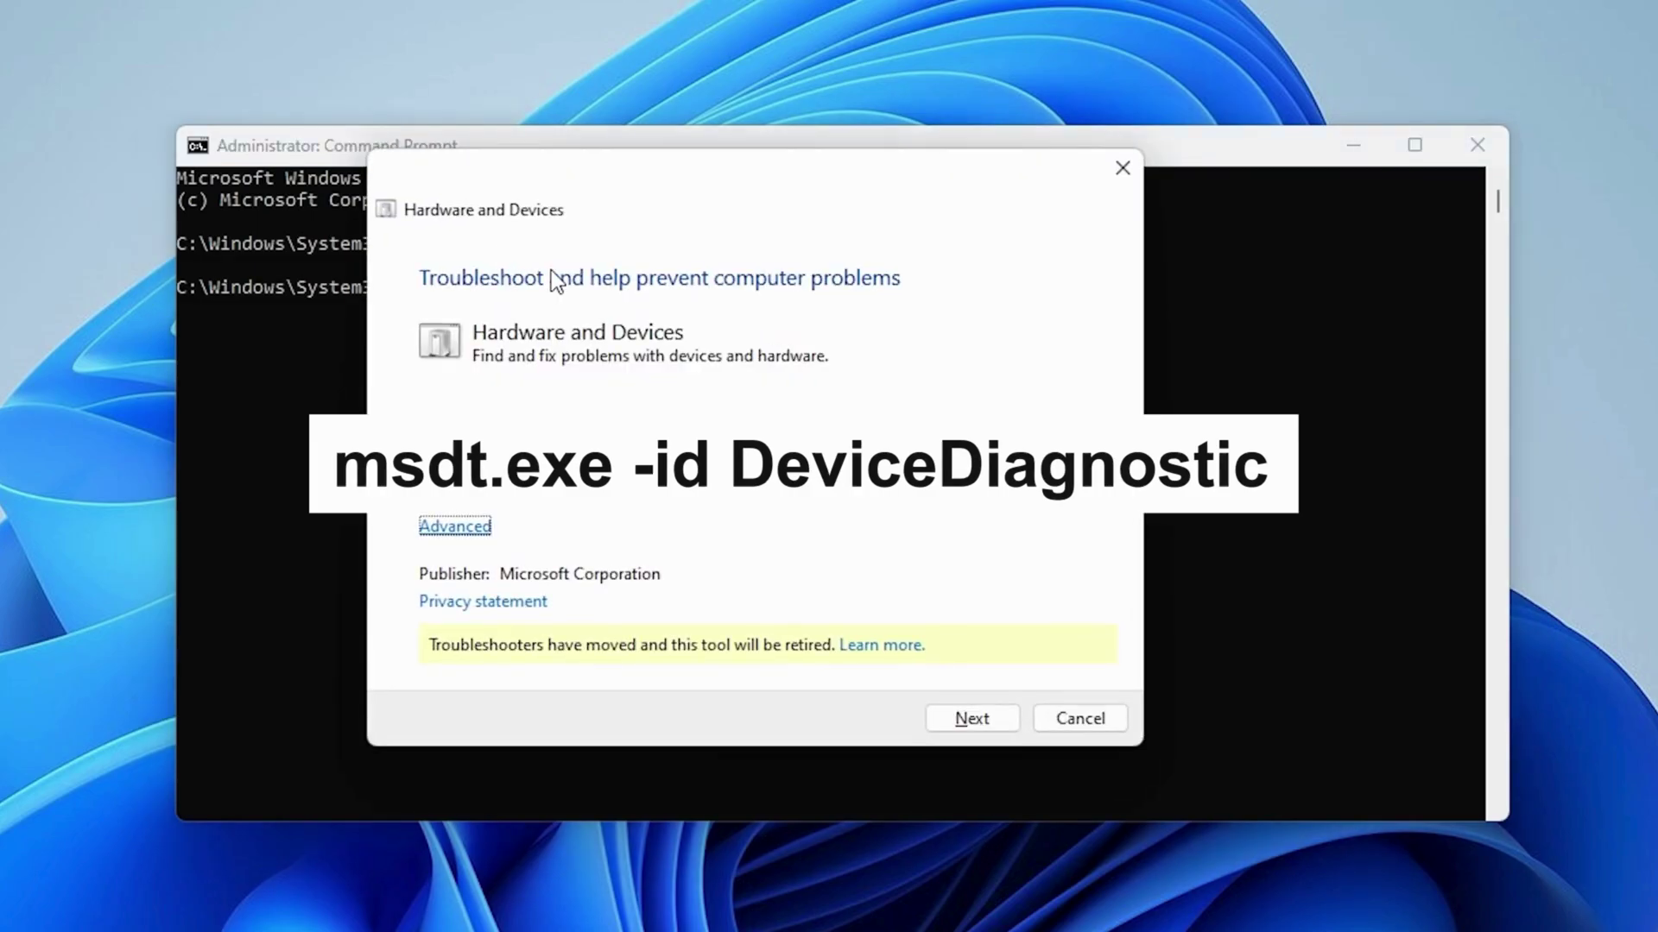
# Step: Scan with automatic repairs enabled and apply the recommended restart fix
pyautogui.click(474, 527)
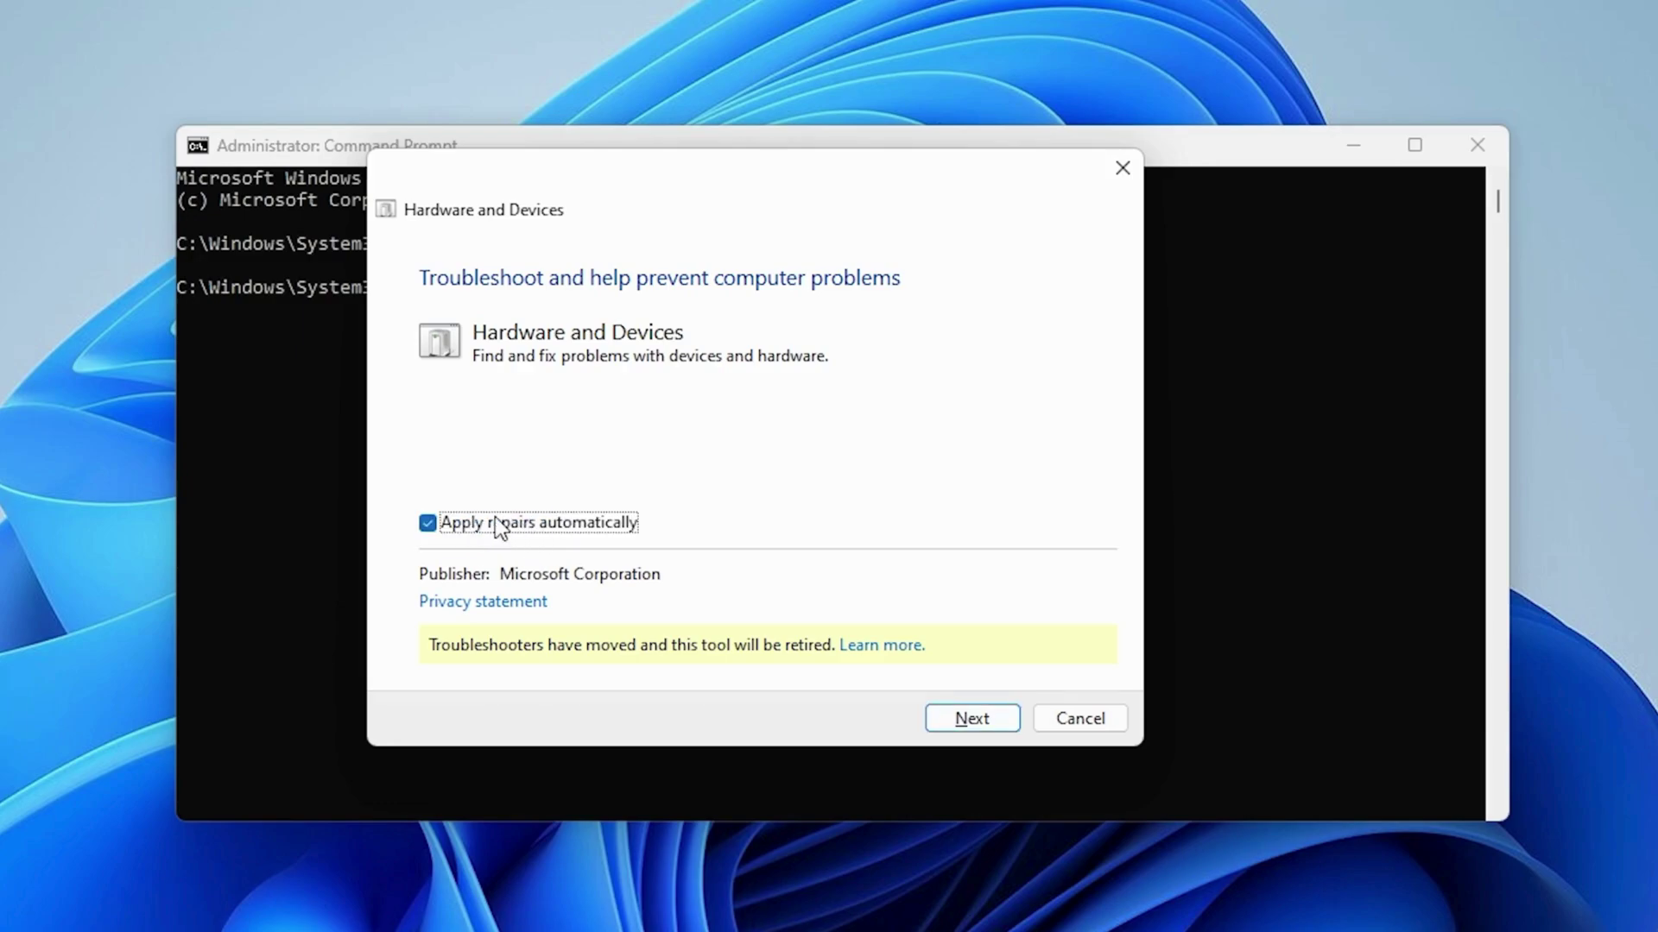
pyautogui.click(986, 717)
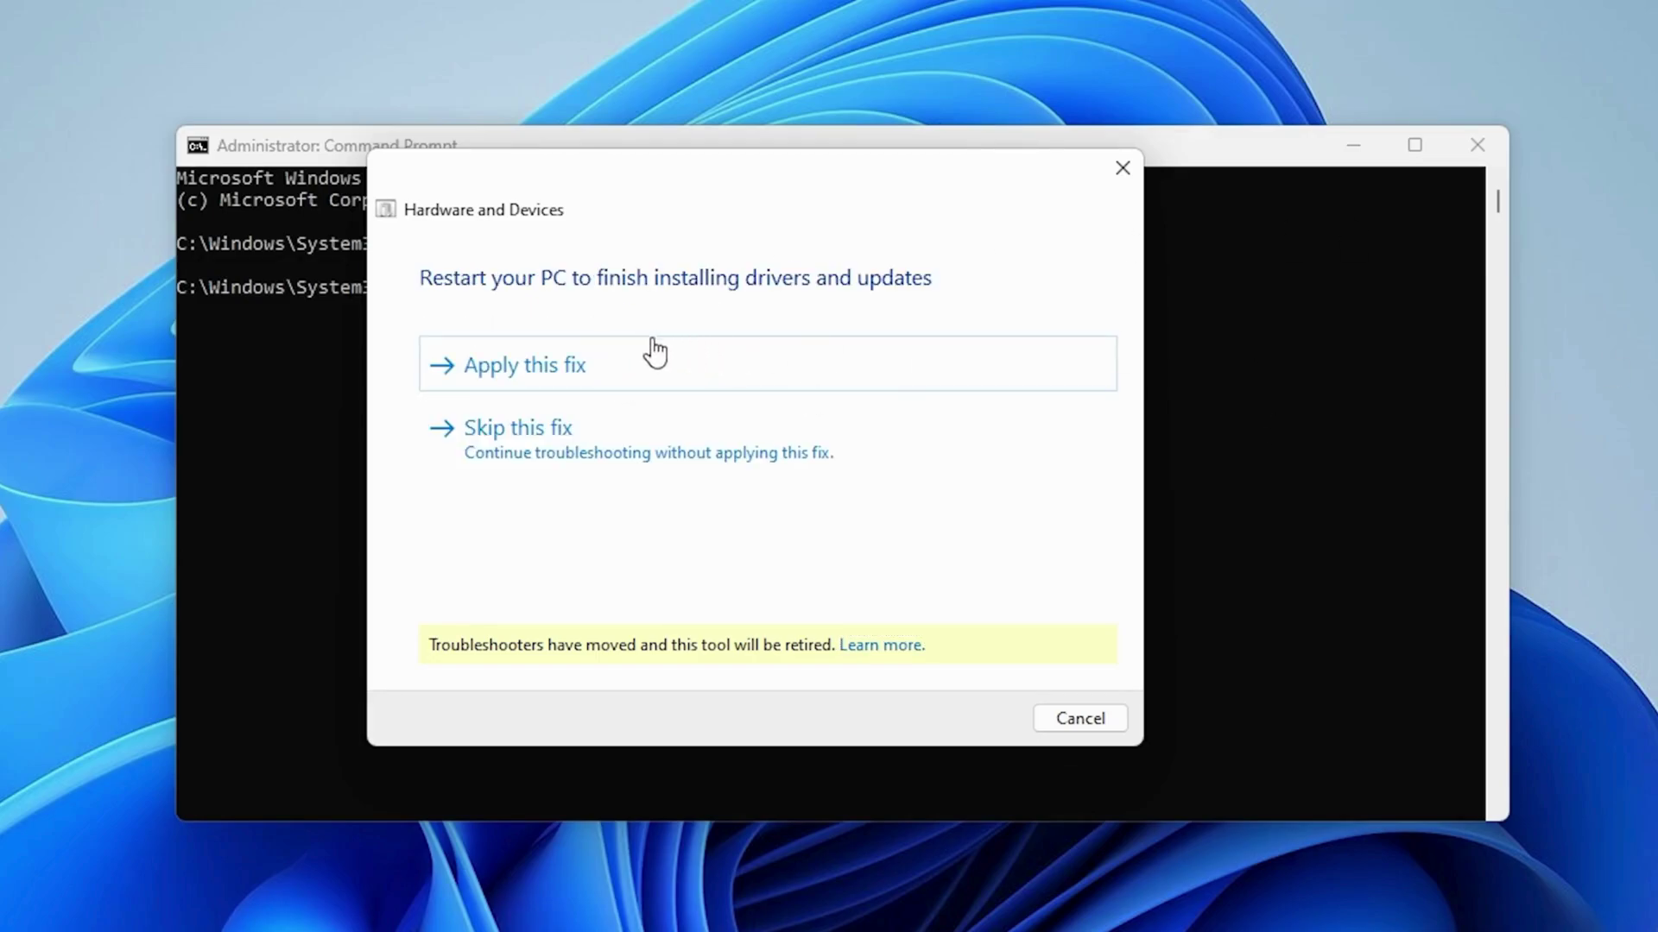
pyautogui.click(636, 372)
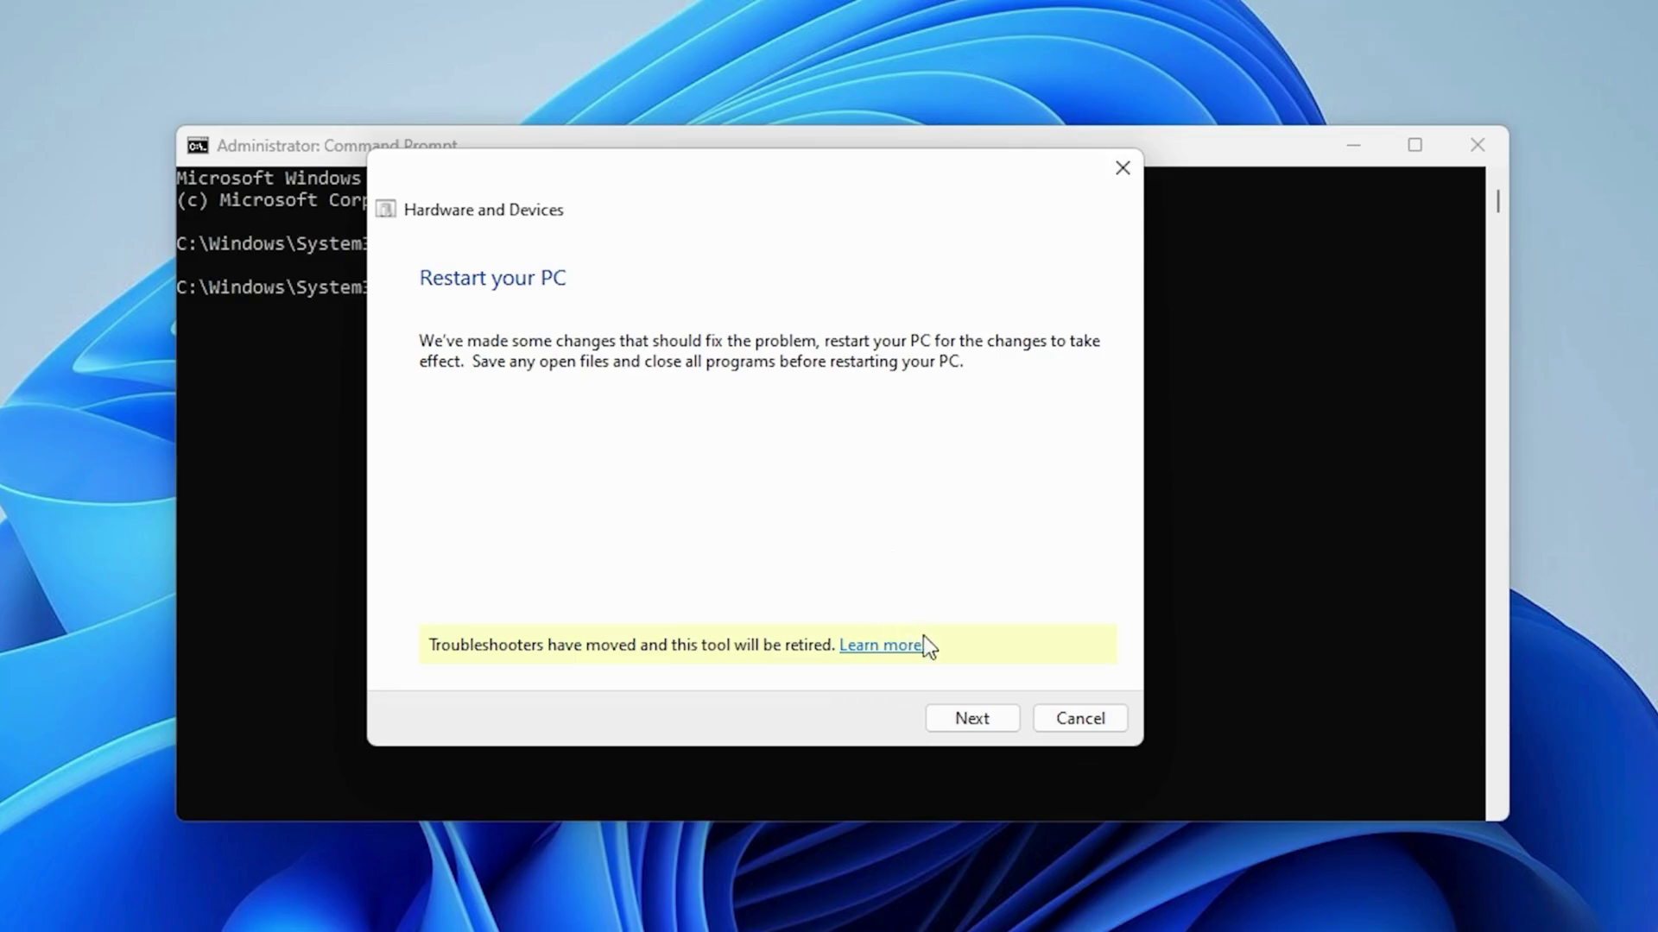
# Step: Enable automatic checking for newest drivers and close the finished troubleshooter
pyautogui.click(978, 720)
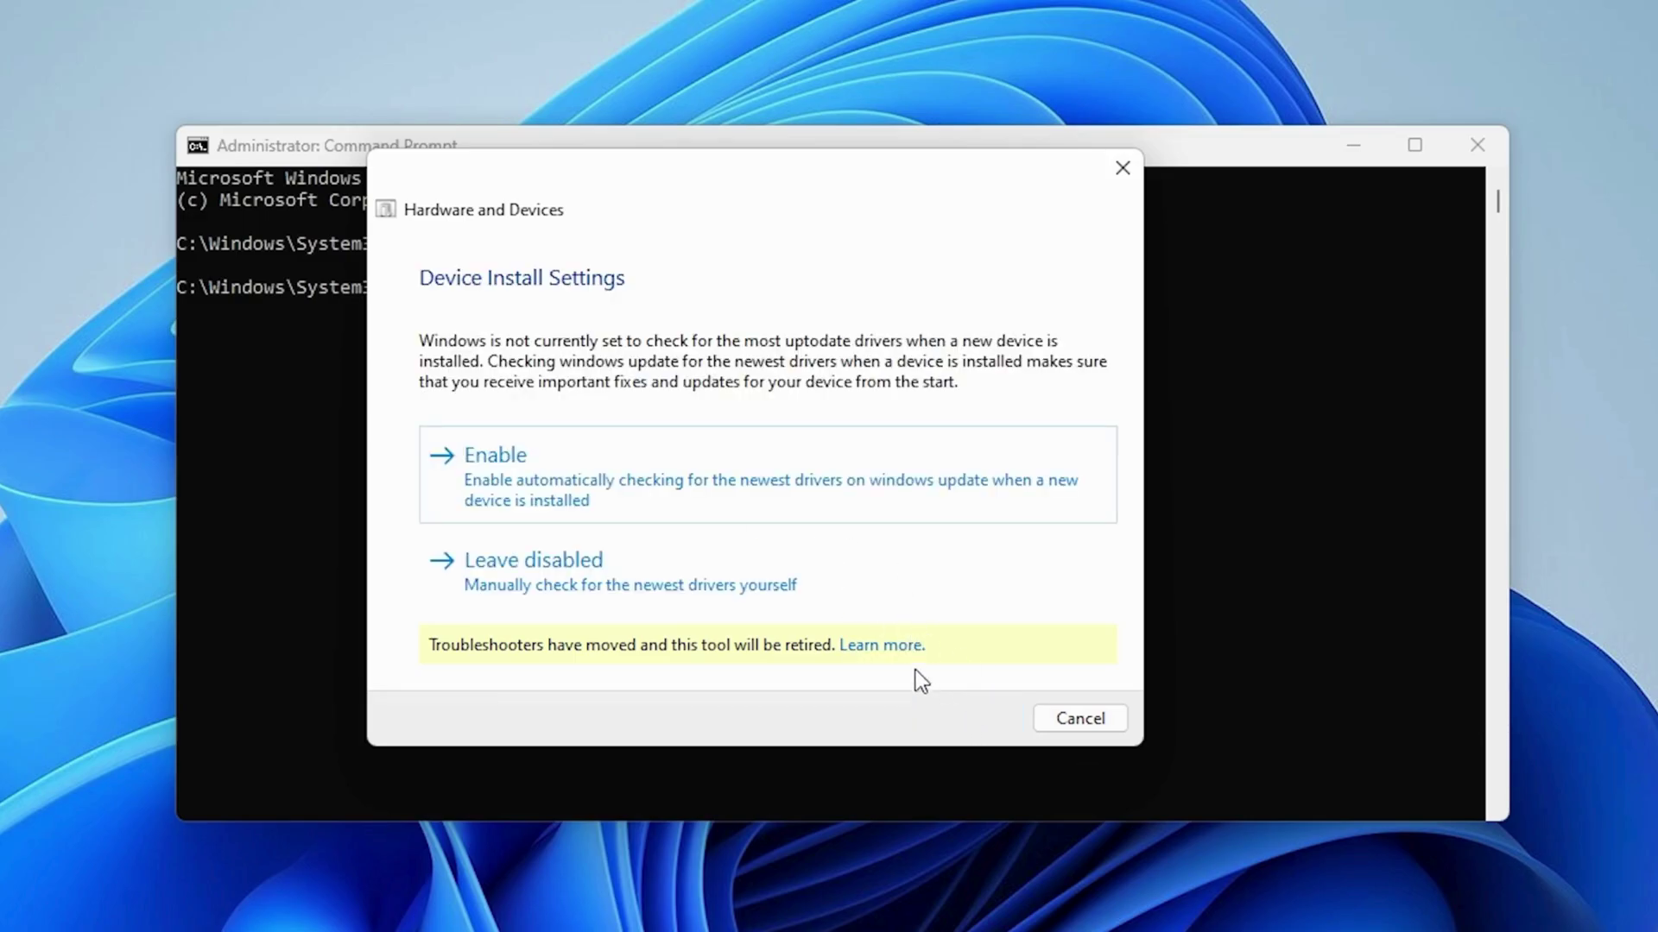
pyautogui.click(652, 480)
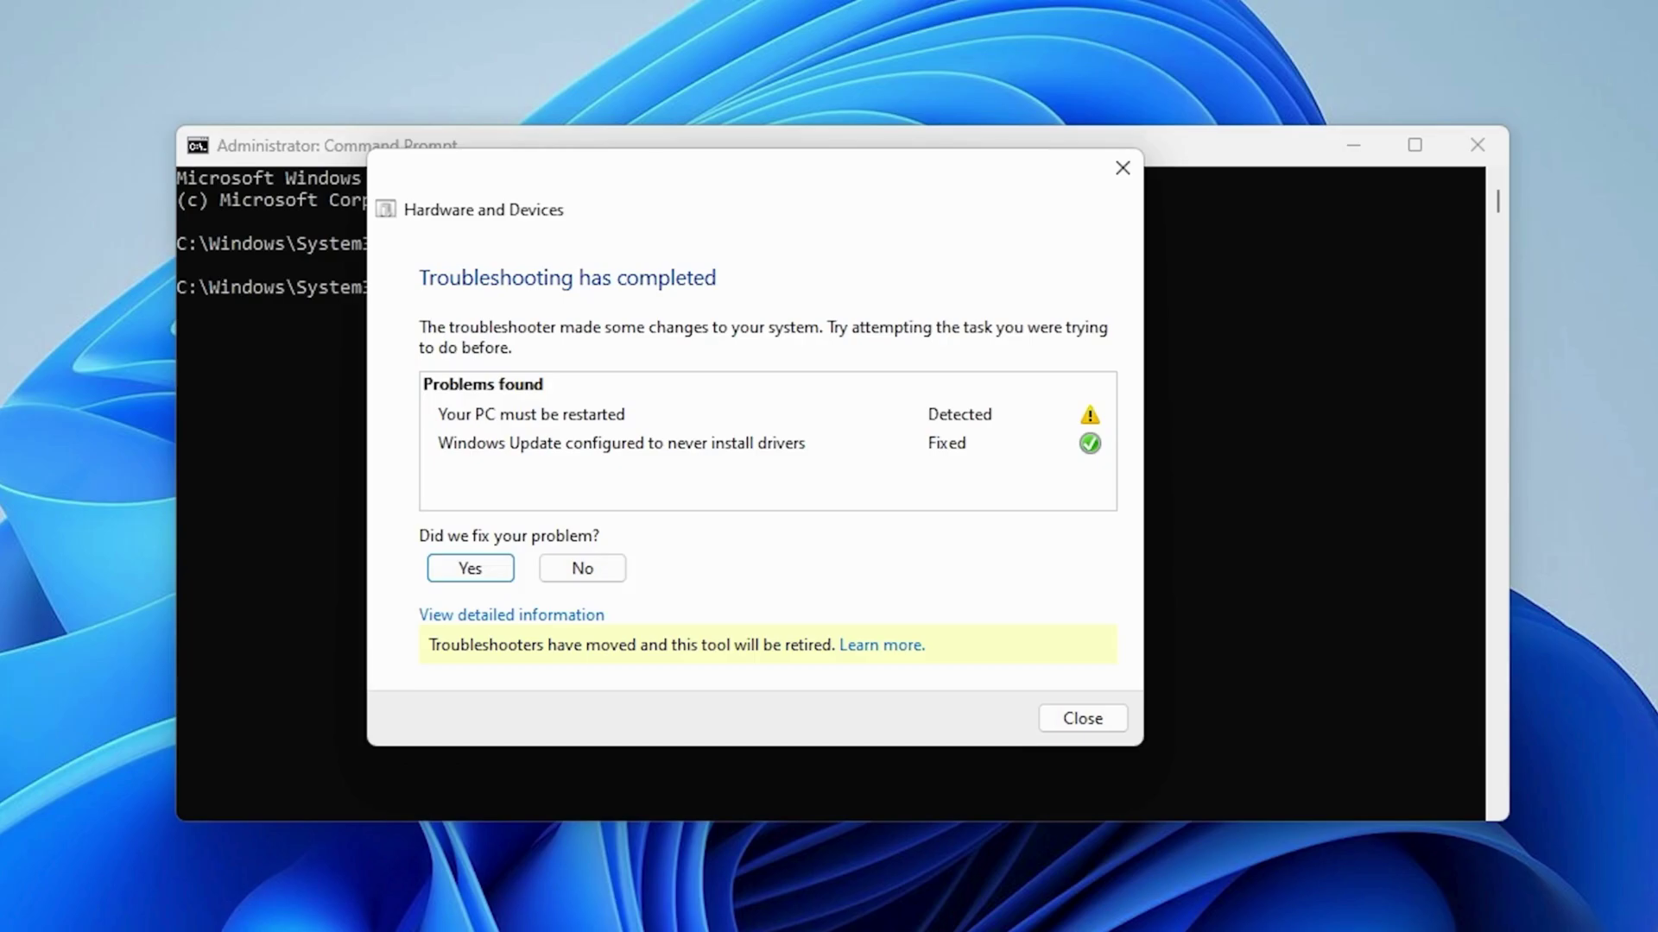
pyautogui.click(1086, 719)
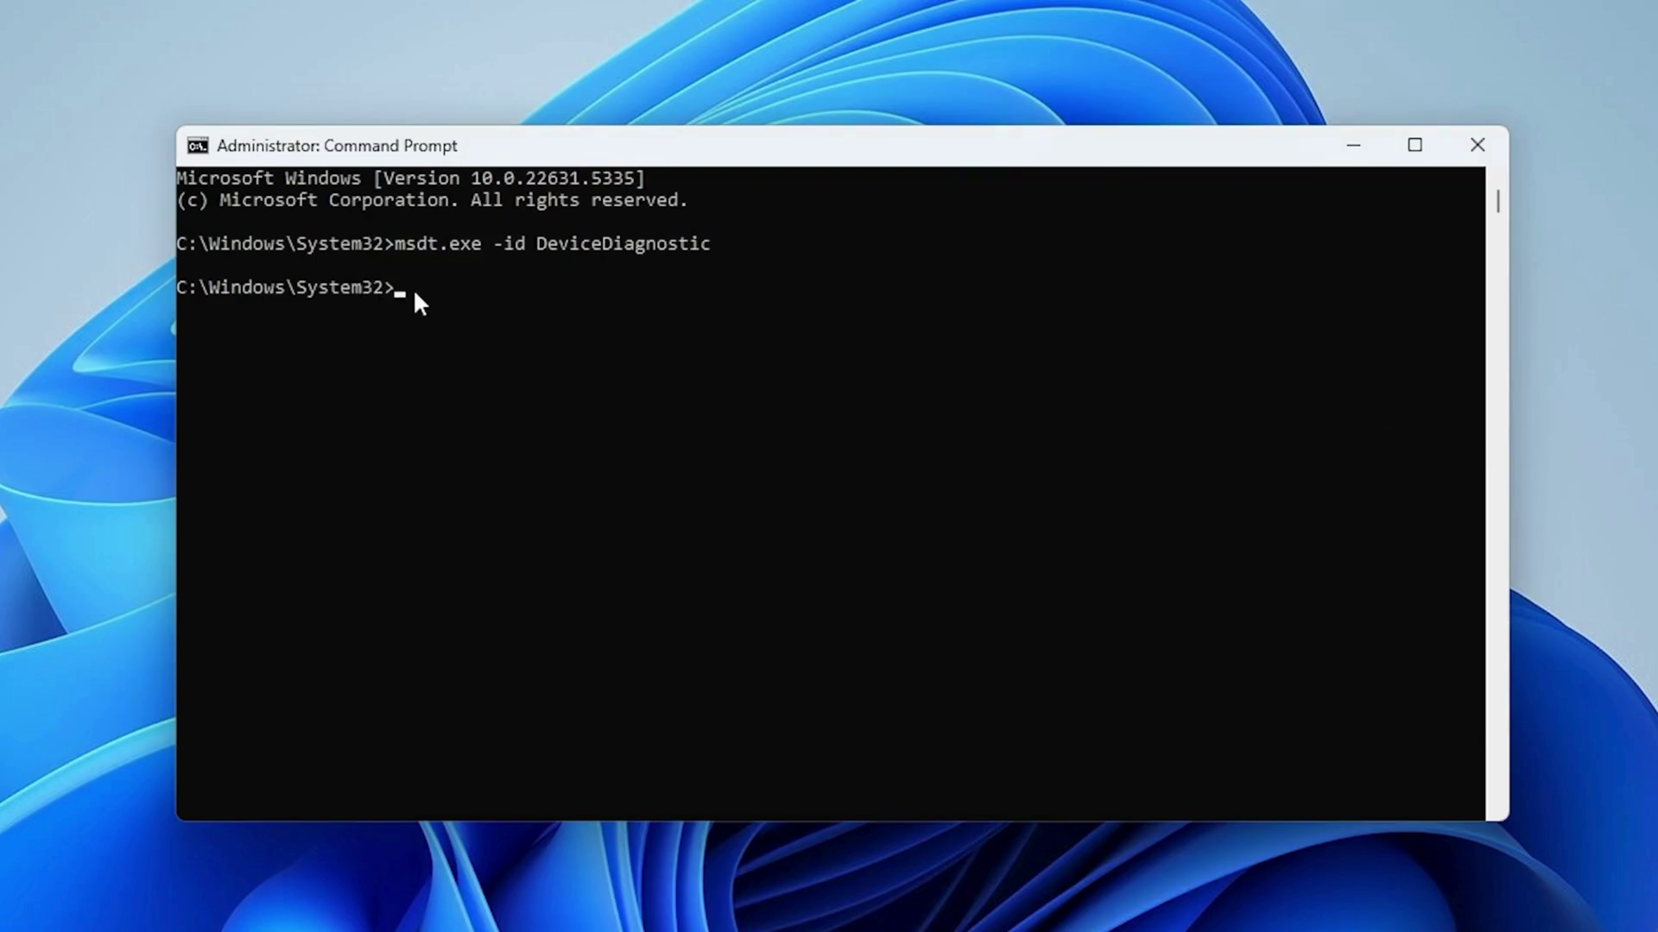
pyautogui.write('Dism /Online /Cleanup-Image /RestoreHealth')
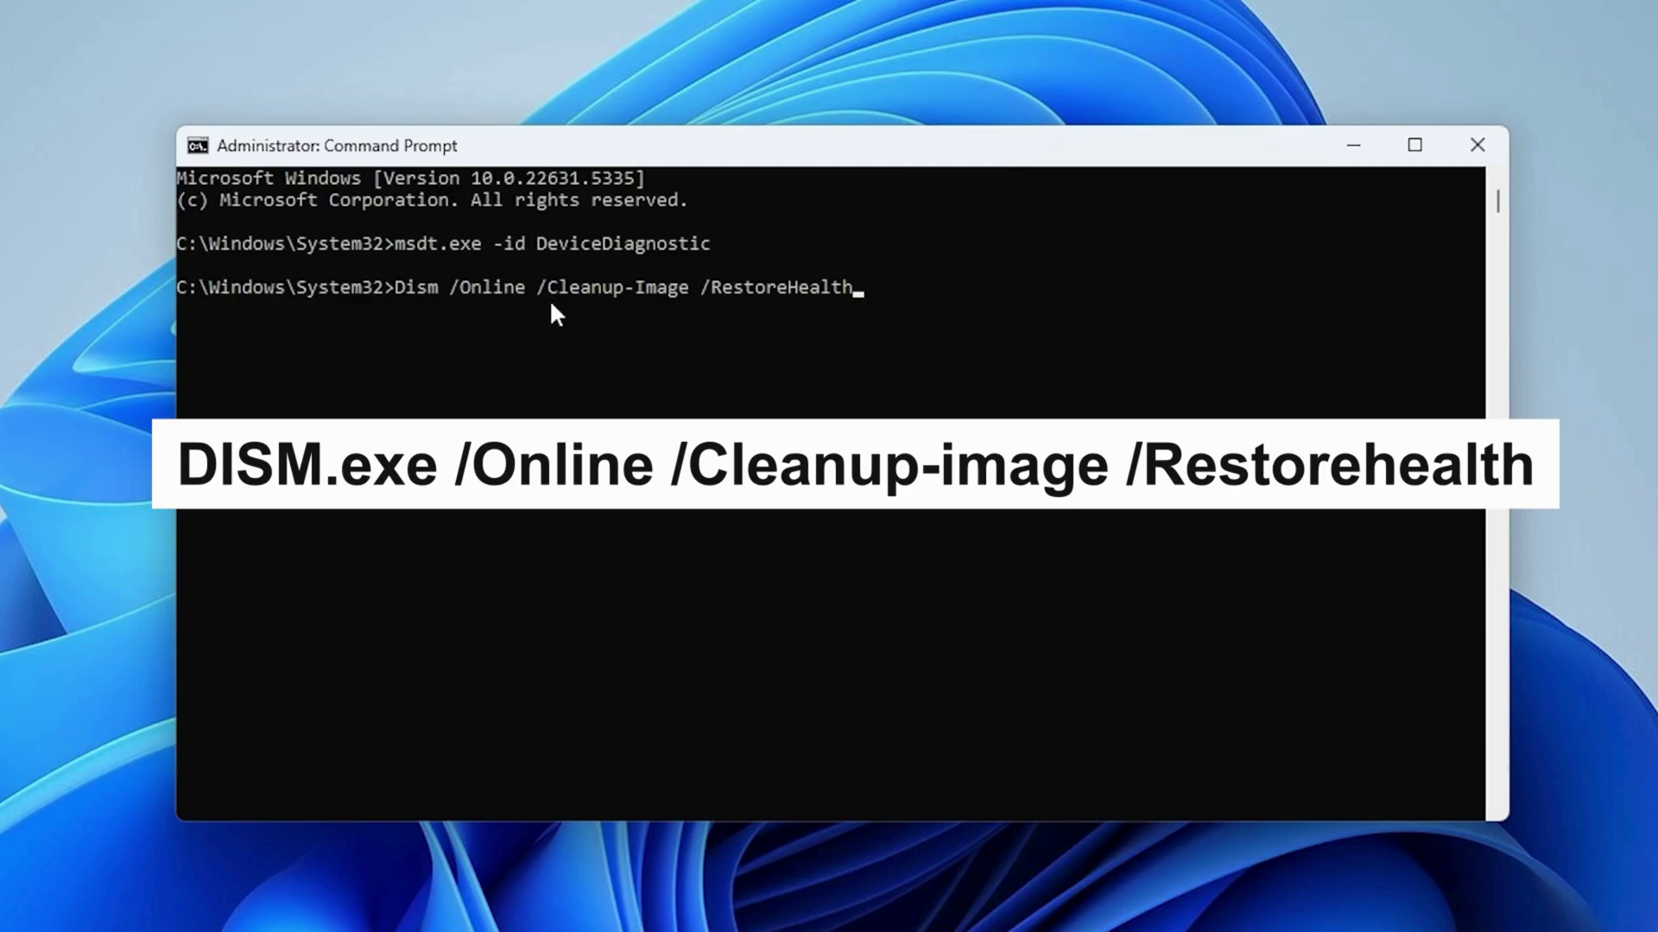
# Step: Run Dism /Online /Cleanup-Image /RestoreHealth and wait for it to reach 100%
pyautogui.press('Return')
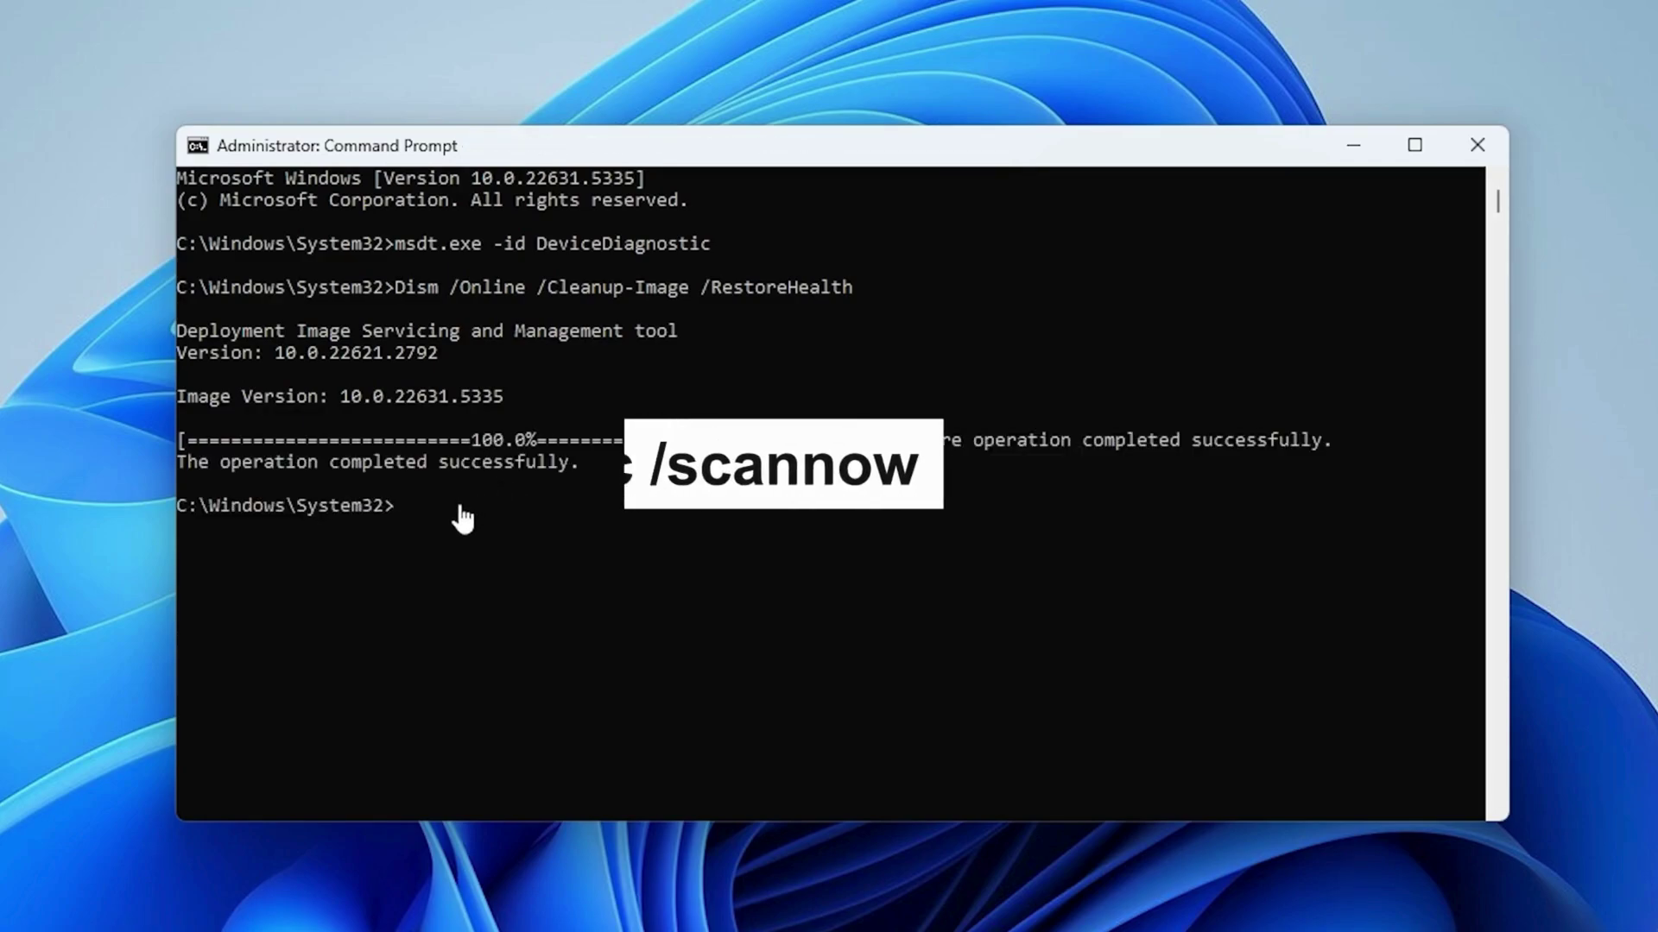
pyautogui.write('sfc /scannow')
# Step: Run sfc /scannow until verification reaches 100% with no integrity violations
pyautogui.press('Return')
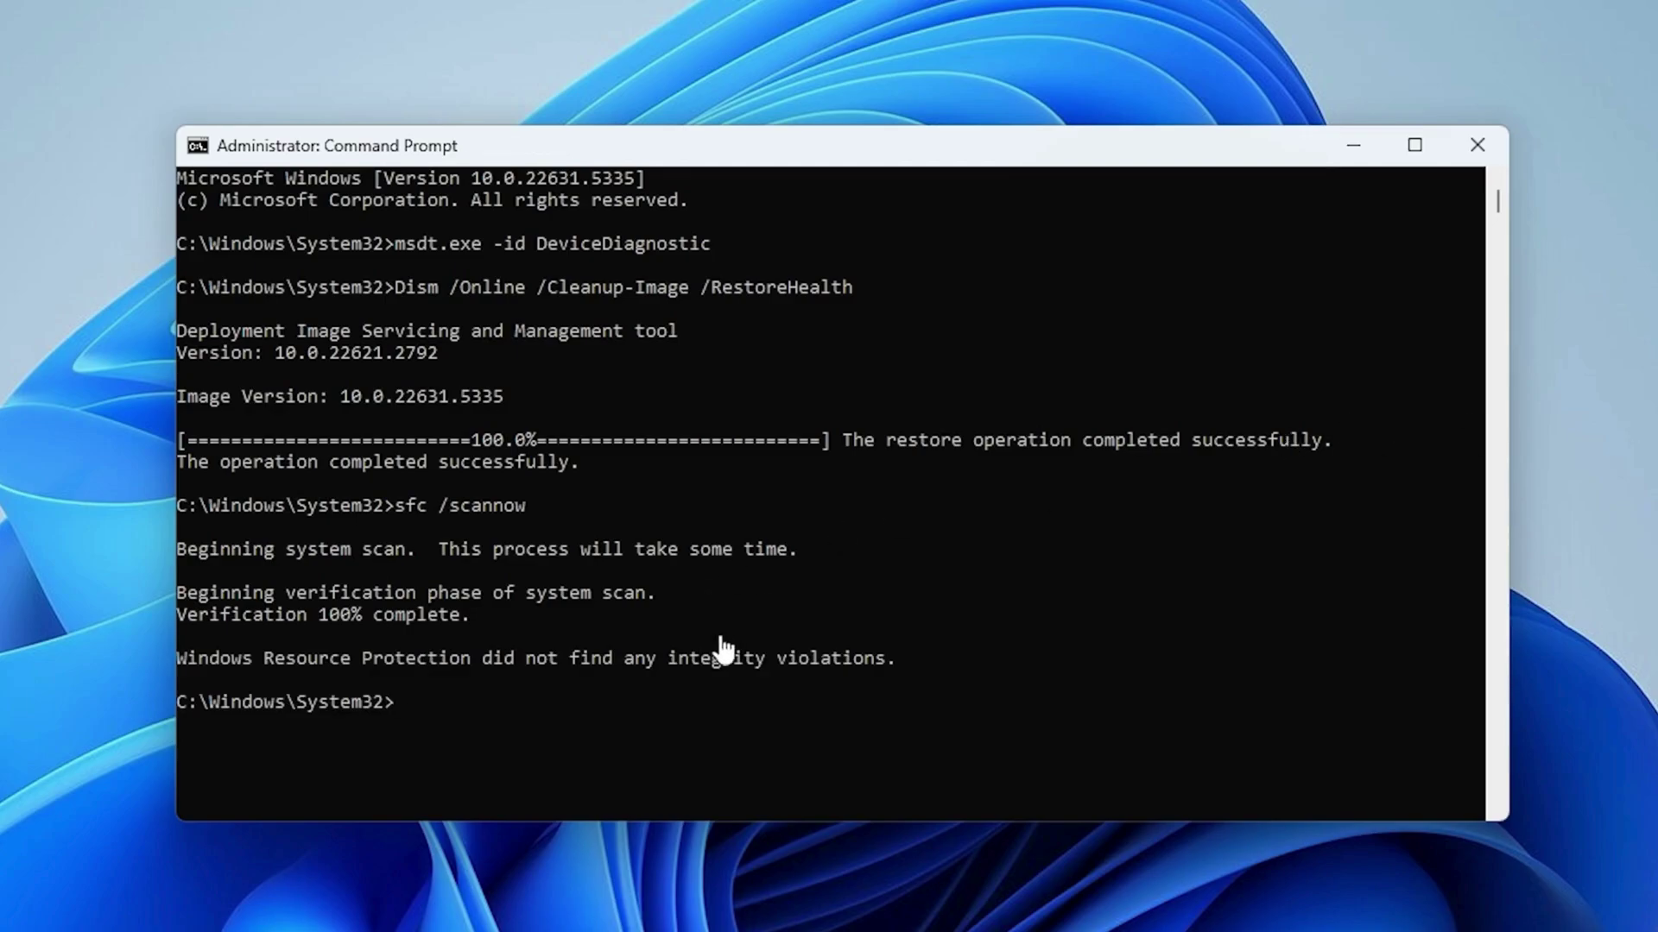
# Step: Close the Command Prompt window and open the Start menu to restart the PC
pyautogui.click(1477, 144)
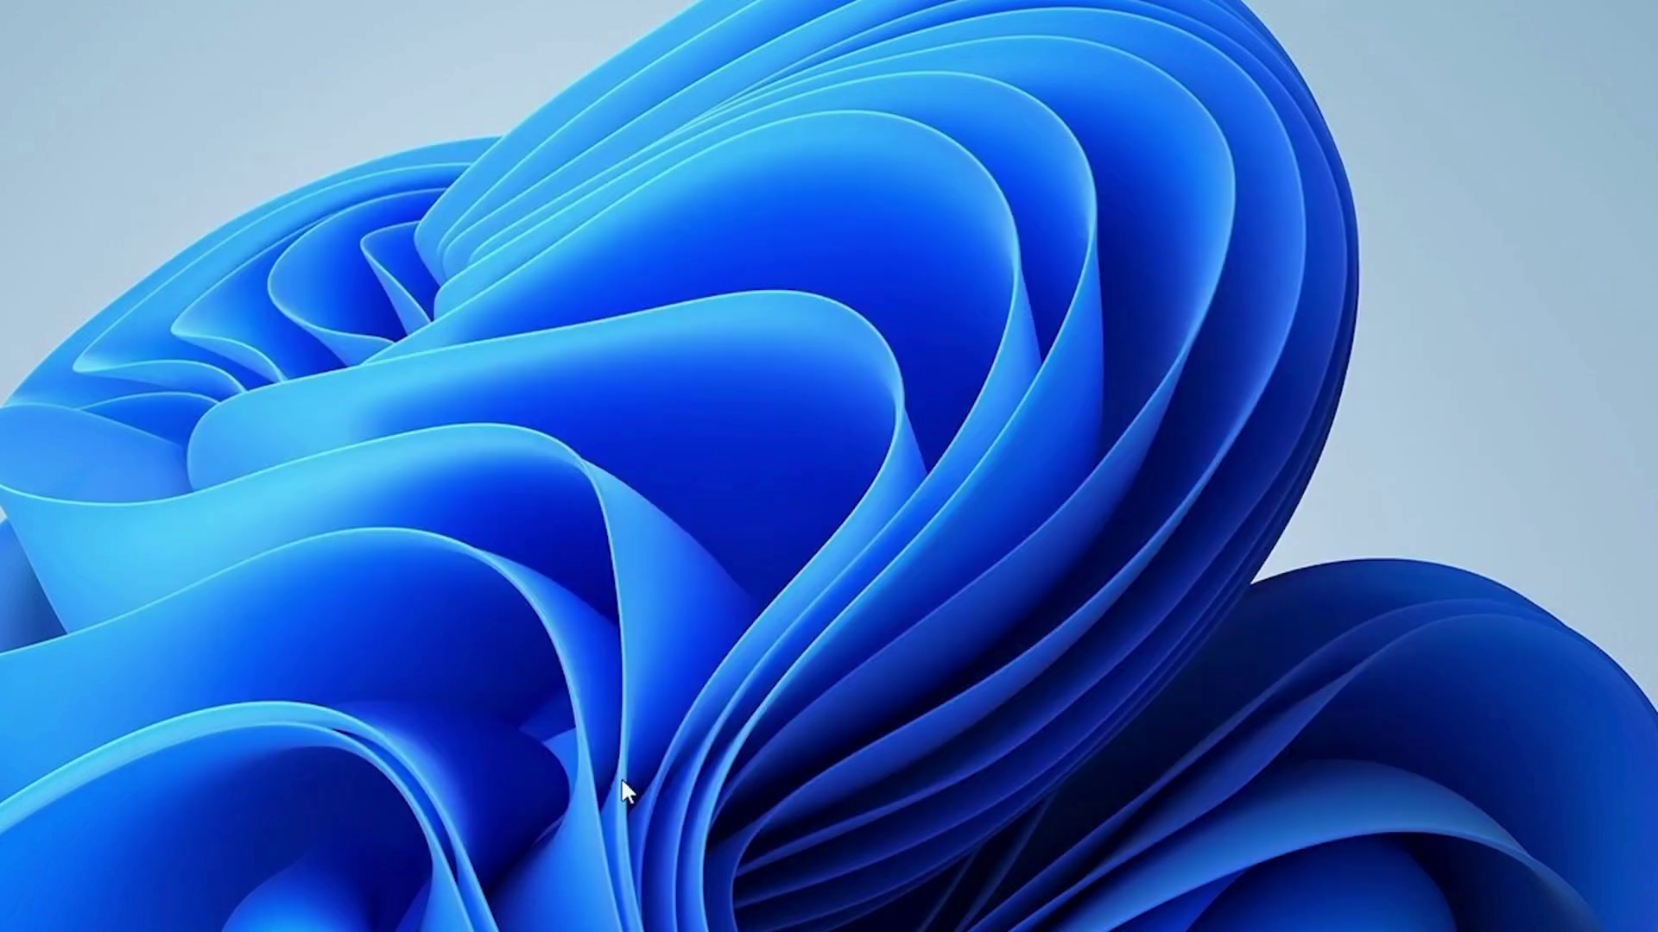
pyautogui.click(600, 911)
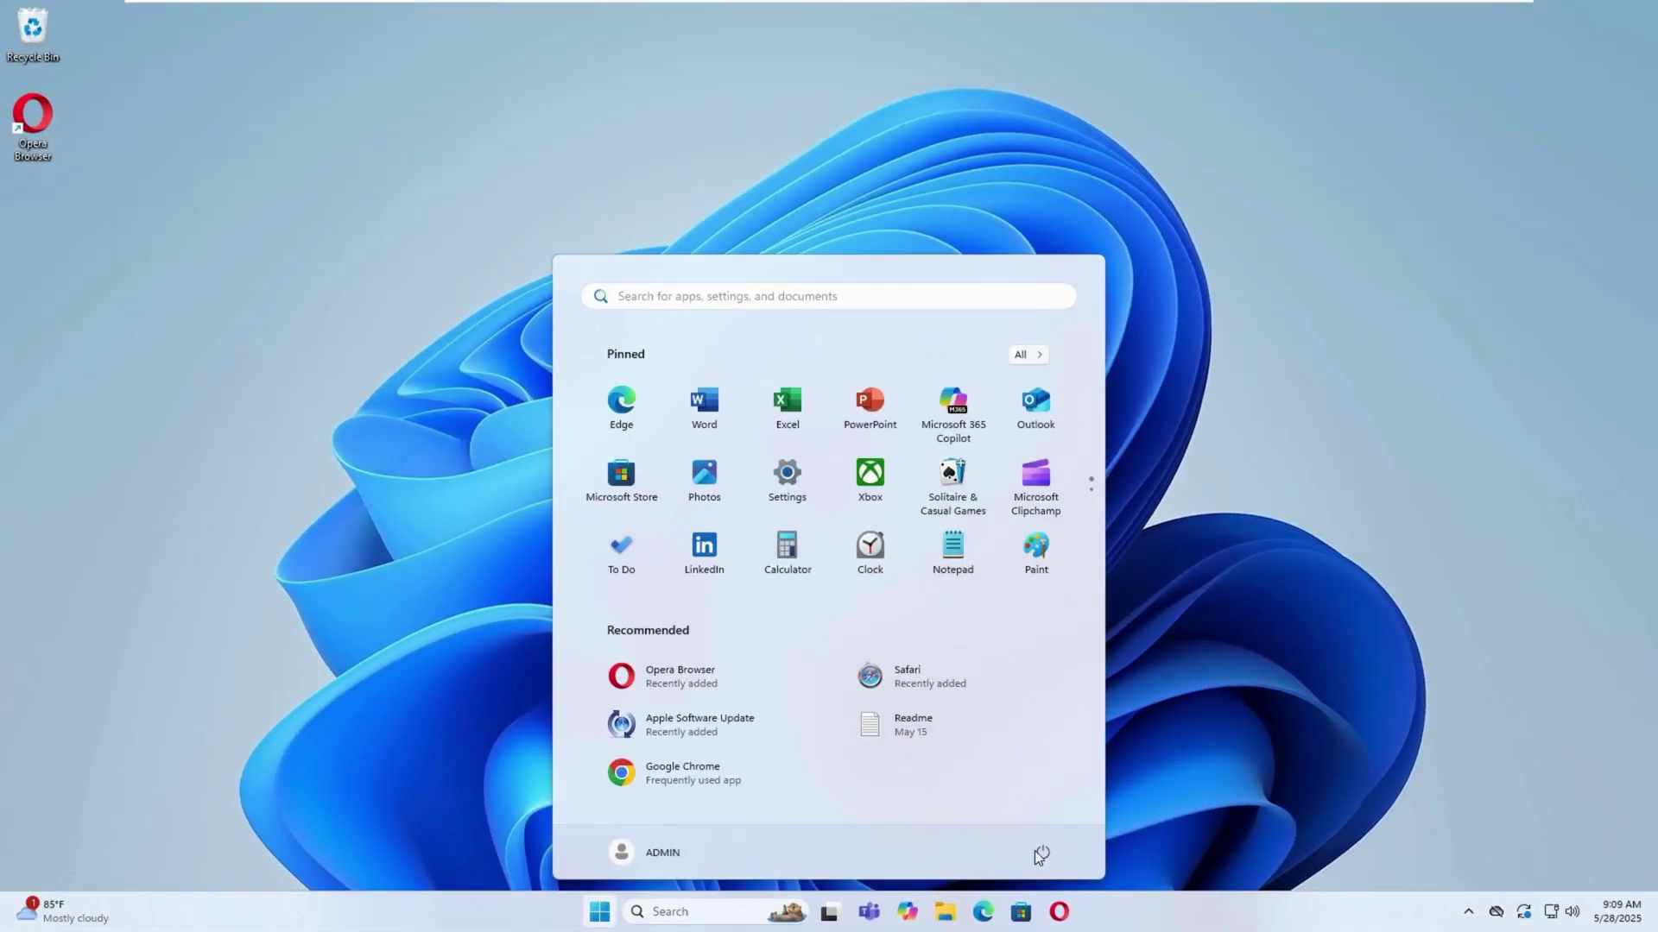